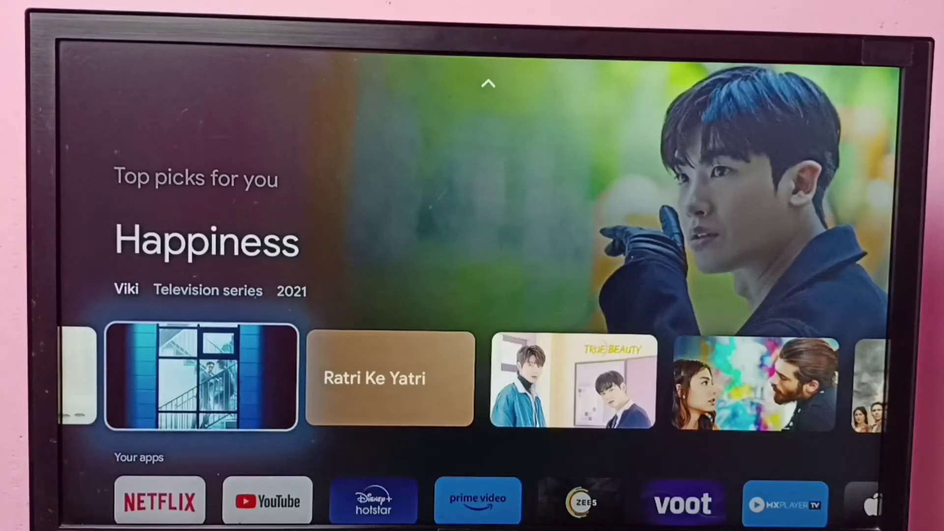
# - Move across the home screen's top tabs to Library and open the account side panel
pyautogui.press('Up')
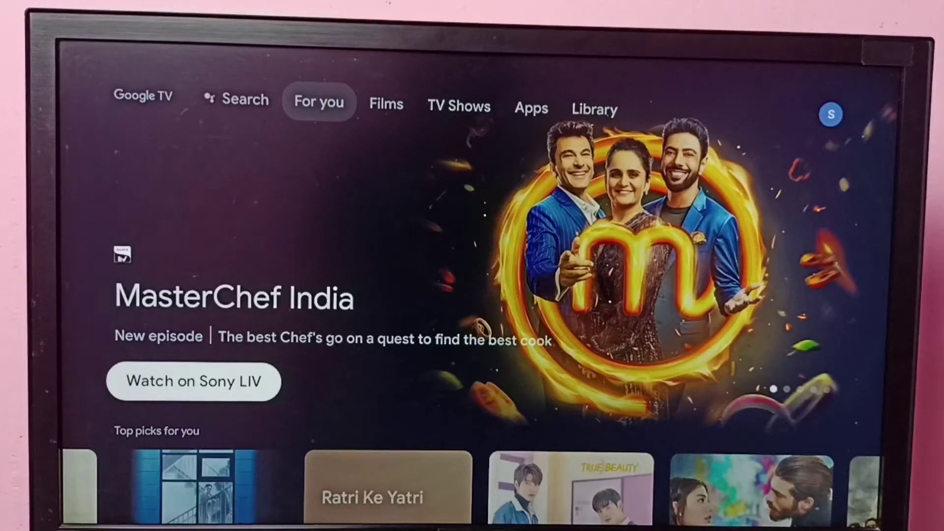
pyautogui.press('Up')
pyautogui.press('Right')
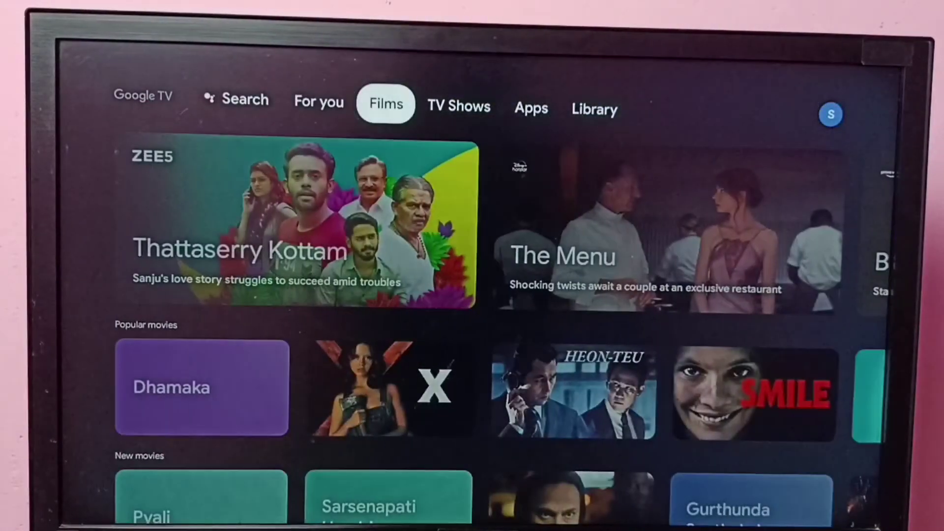
pyautogui.press('Right')
pyautogui.press('Right')
pyautogui.press('Right')
pyautogui.press('Right')
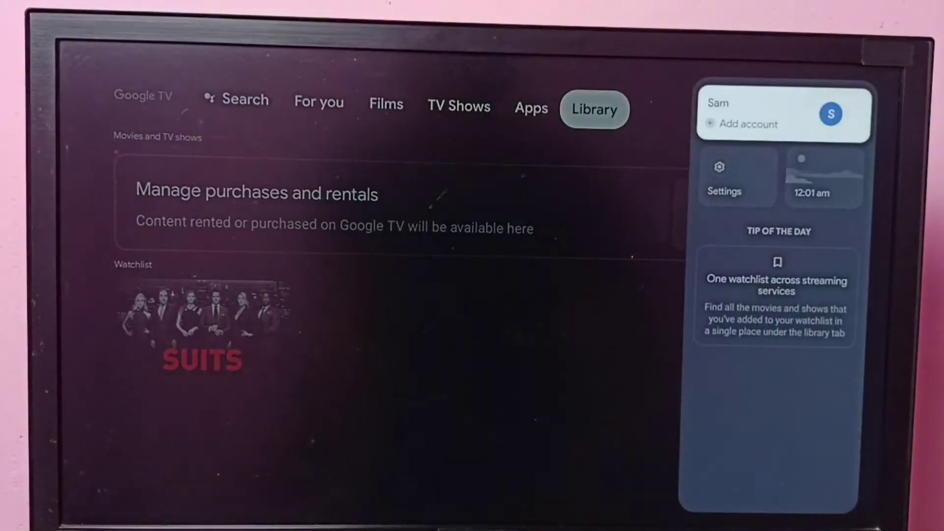
# - Open Settings from the account panel, enter Apps, and highlight the Security entry
pyautogui.press('Down')
pyautogui.press('Return')
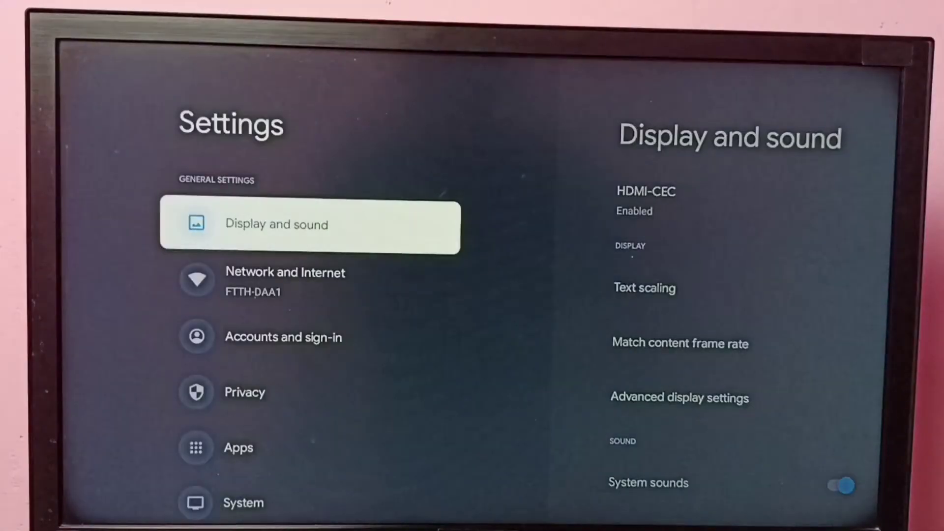
pyautogui.press('Down')
pyautogui.press('Down')
pyautogui.press('Down')
pyautogui.press('Down')
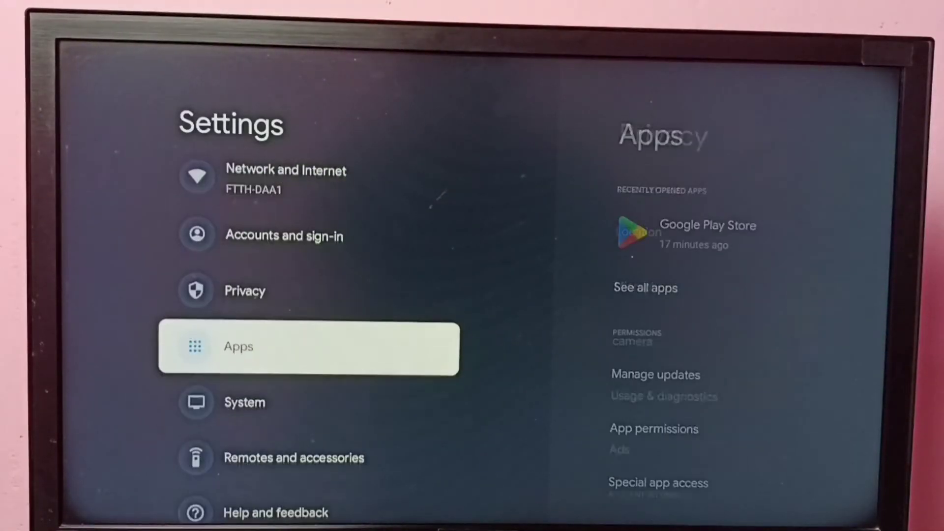
pyautogui.press('Return')
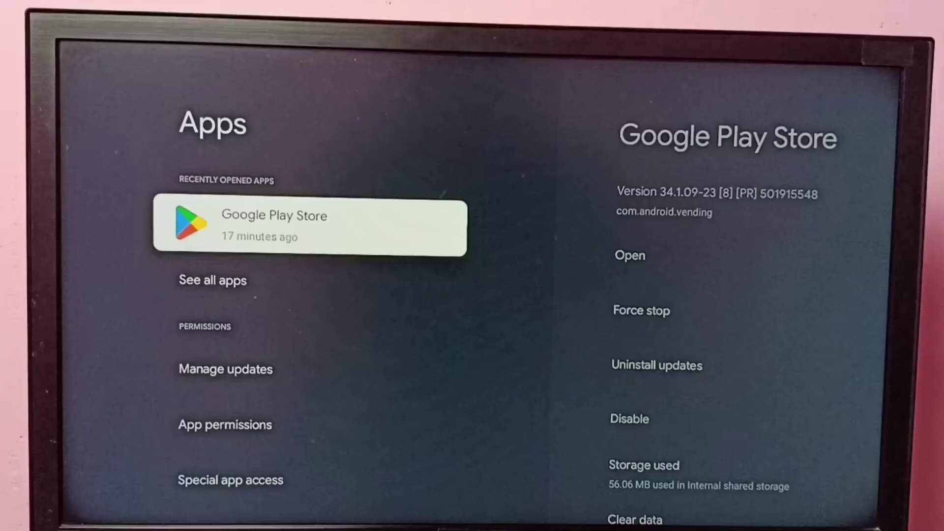
pyautogui.press('Down')
pyautogui.press('Down')
pyautogui.press('Down')
pyautogui.press('Down')
pyautogui.press('Down')
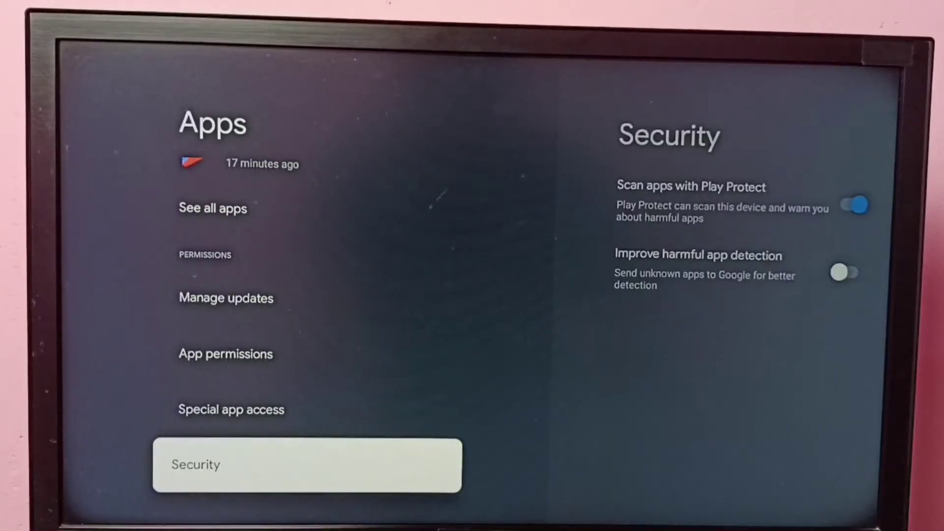
# - Open Security, switch 'Scan apps with Play Protect' off, and reopen the Security page
pyautogui.press('Return')
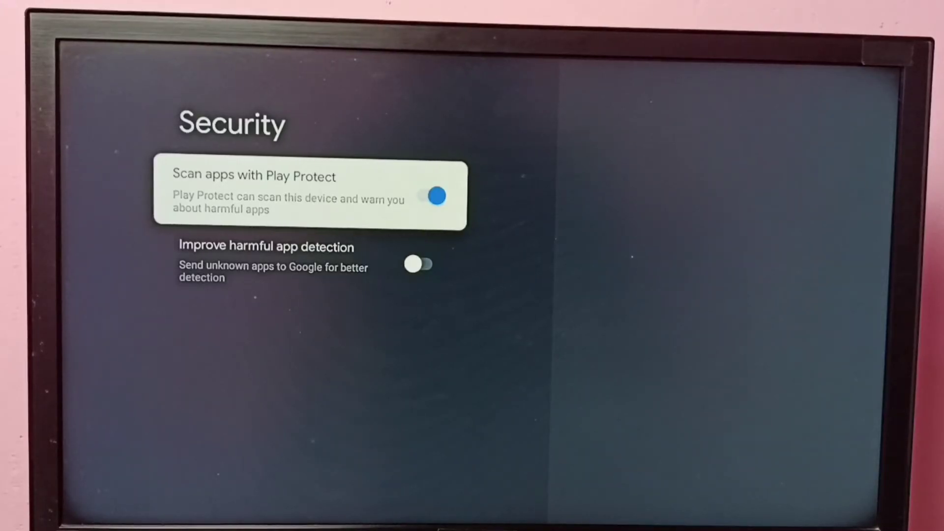
pyautogui.press('Return')
pyautogui.press('Escape')
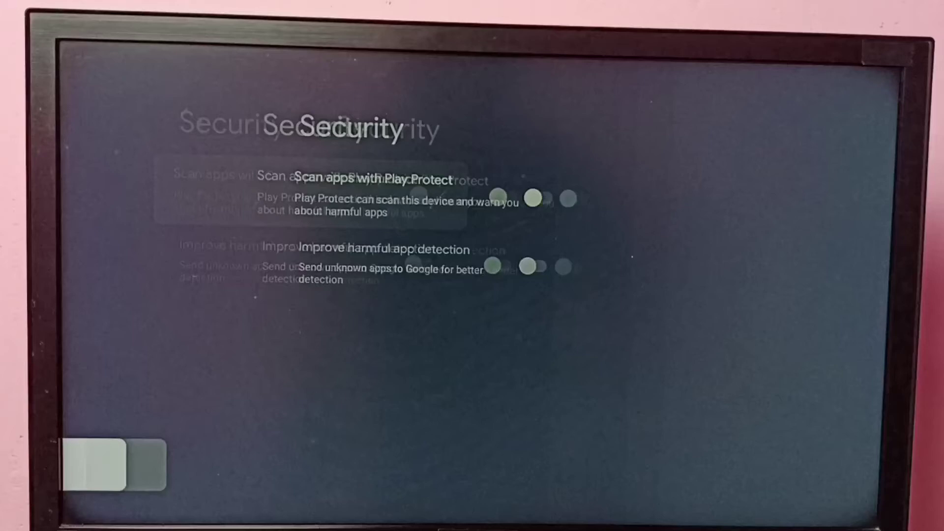
pyautogui.press('Return')
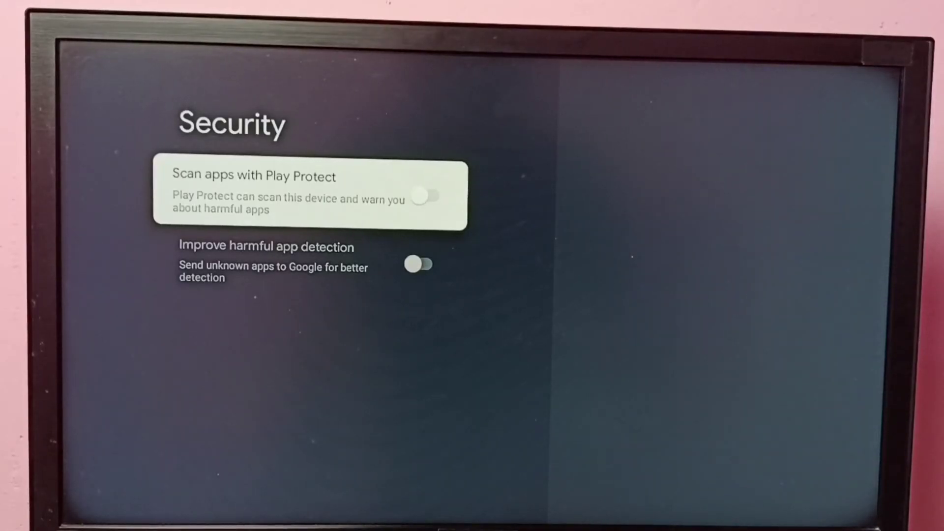
# - Return to Apps, reopen Security, and switch 'Scan apps with Play Protect' back on
pyautogui.press('Escape')
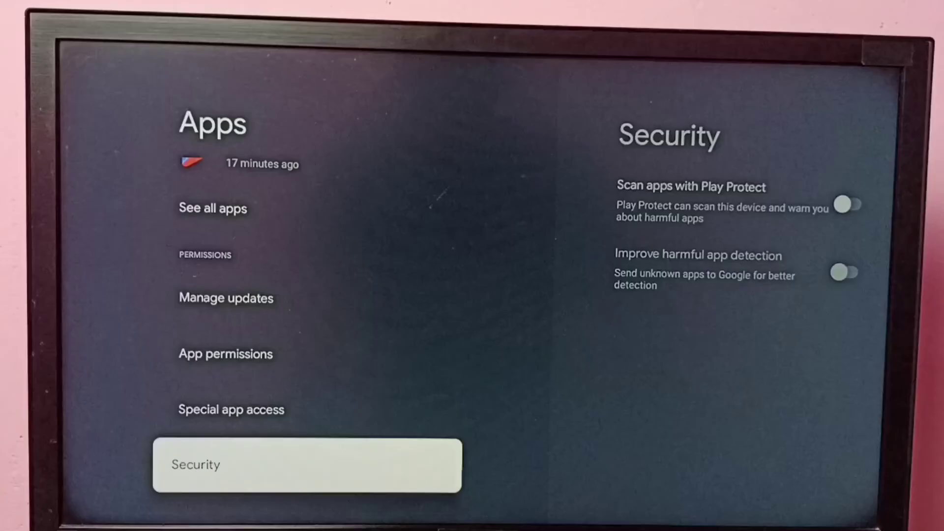
pyautogui.press('Return')
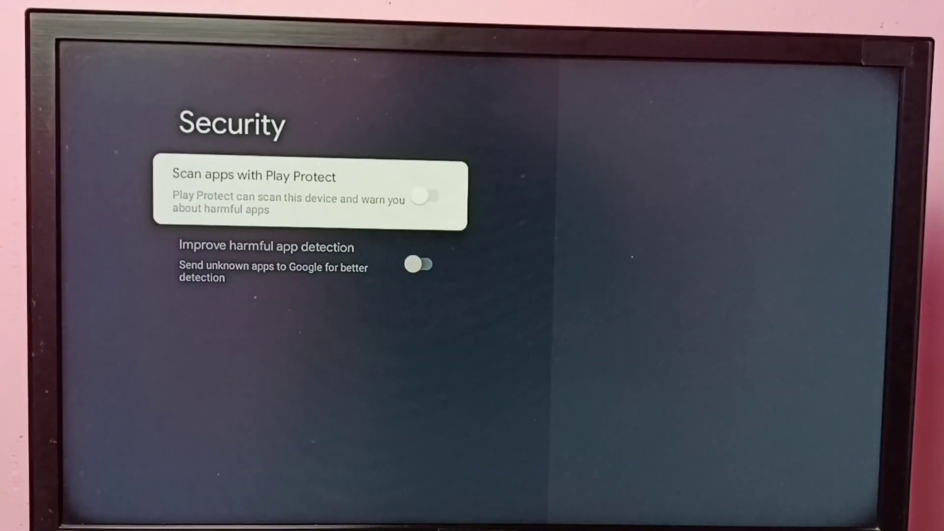
pyautogui.press('Return')
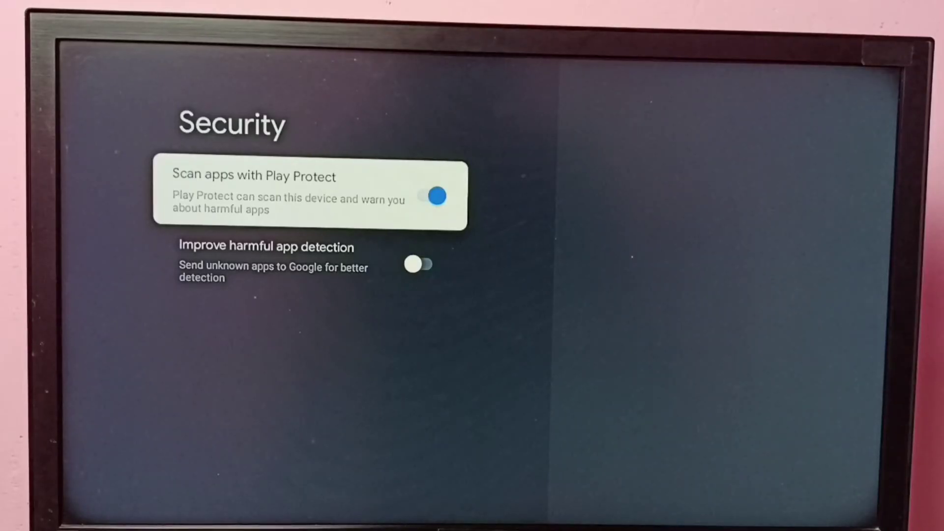
# - Turn on 'Improve harmful app detection' on the Security page
pyautogui.press('Down')
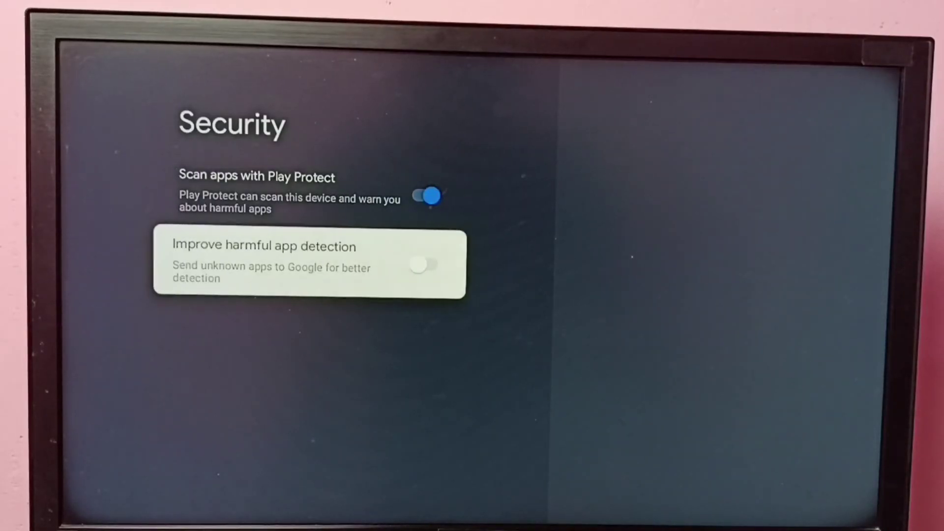
pyautogui.press('Return')
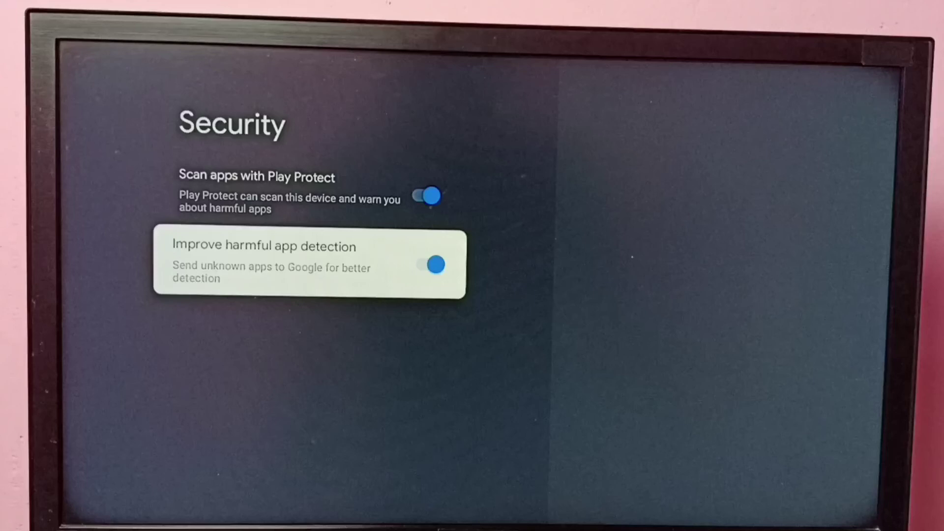
pyautogui.press('Up')
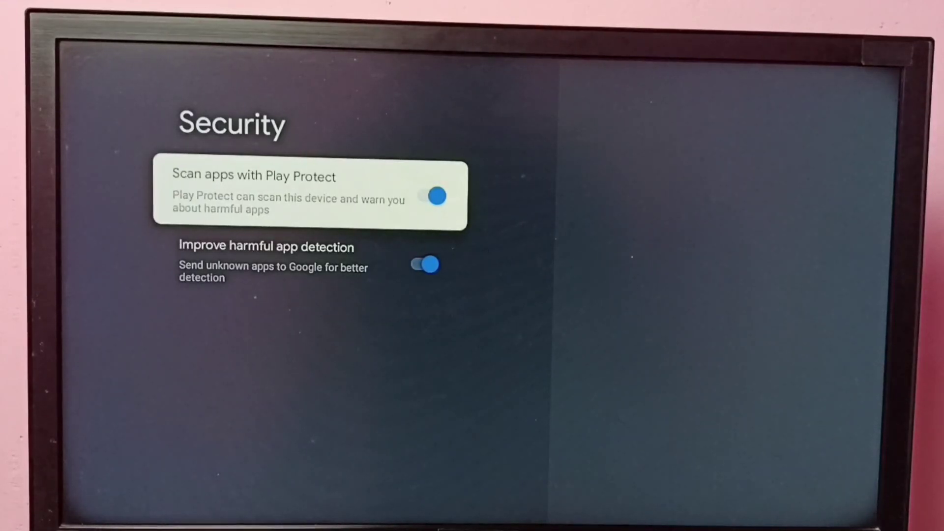
pyautogui.press('Down')
pyautogui.press('Up')
# - Switch 'Improve harmful app detection' back off and return to the Google TV home screen
pyautogui.press('Down')
pyautogui.press('Return')
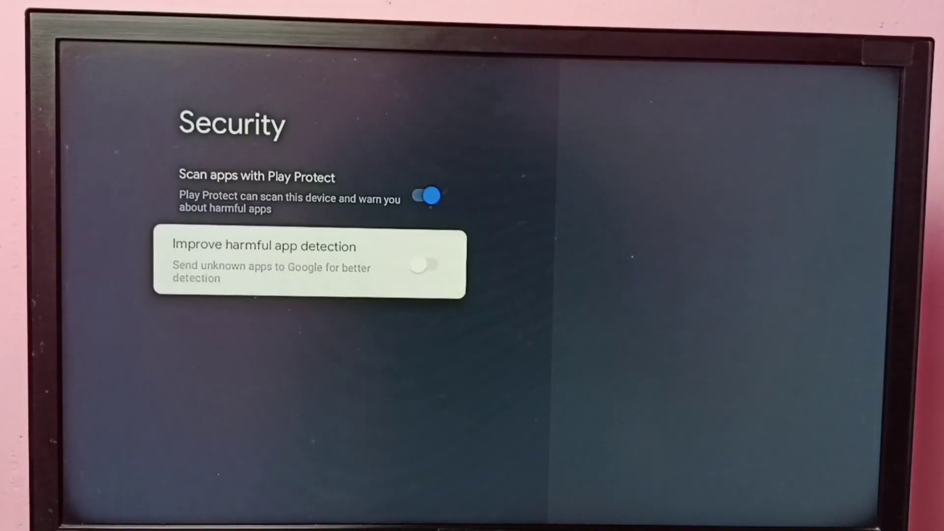
pyautogui.press('Home')
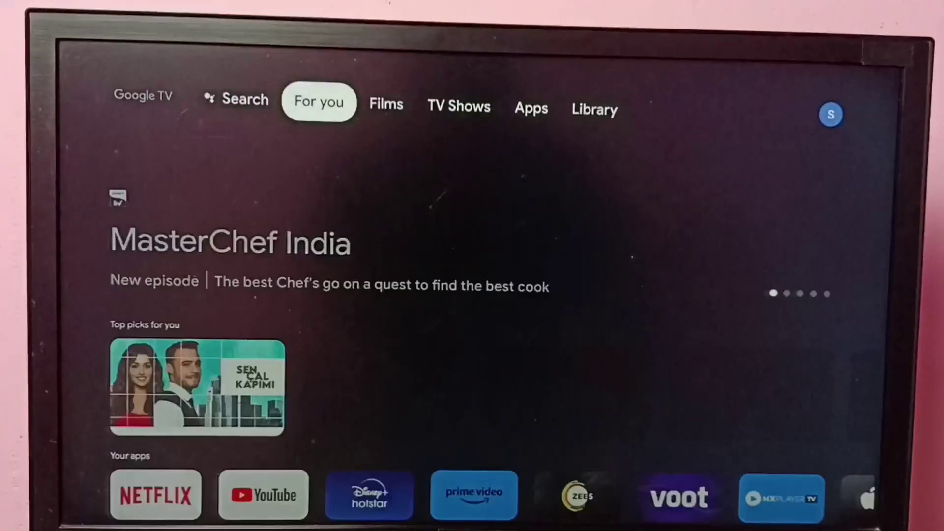